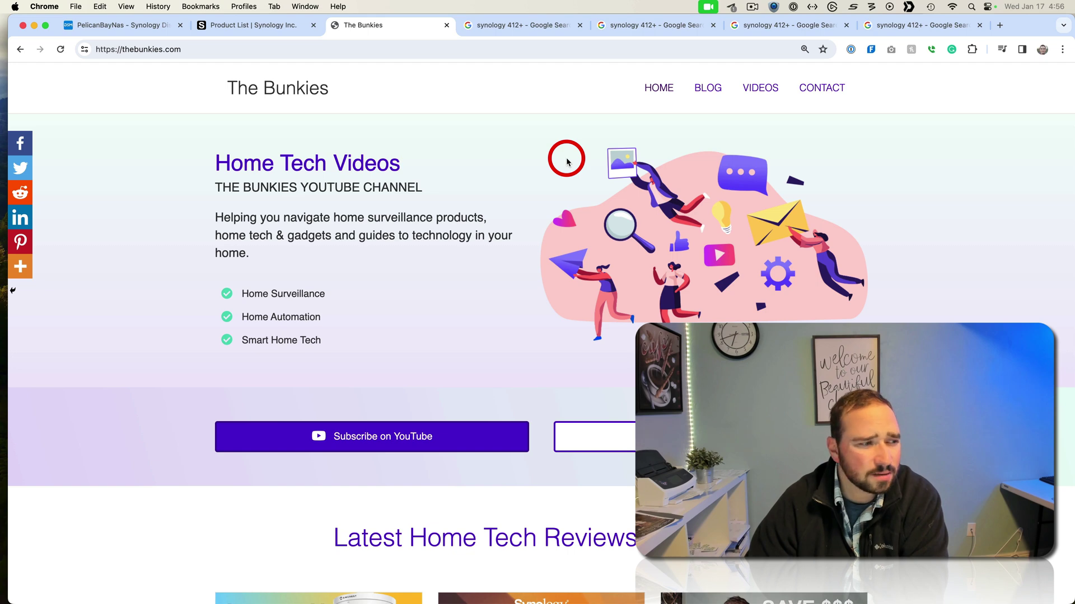
Step: Switch to the Google image results tab for 'synology 412+'
left_click(500, 24)
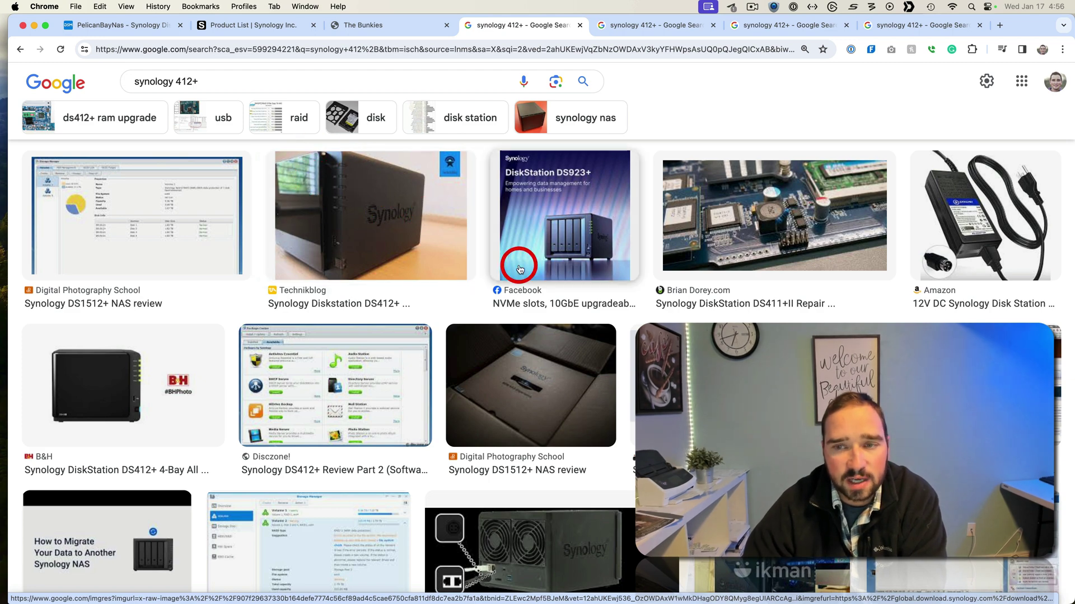
Step: Preview the B&H DS412+ image, then the iFixit DS412+ photo with empty drive bays
scroll(439, 231, "down", 3)
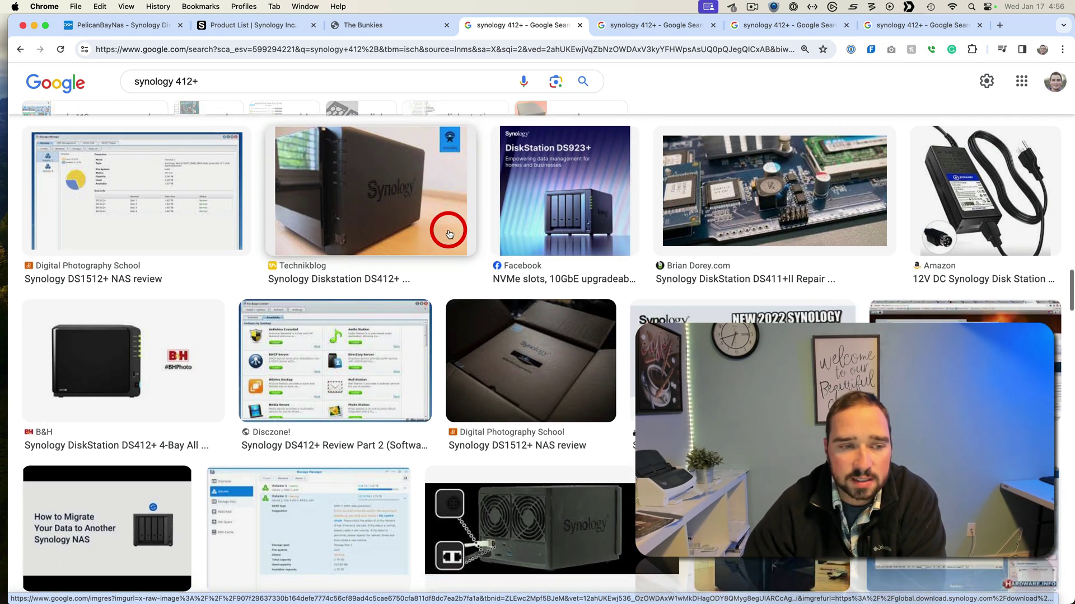
left_click(102, 210)
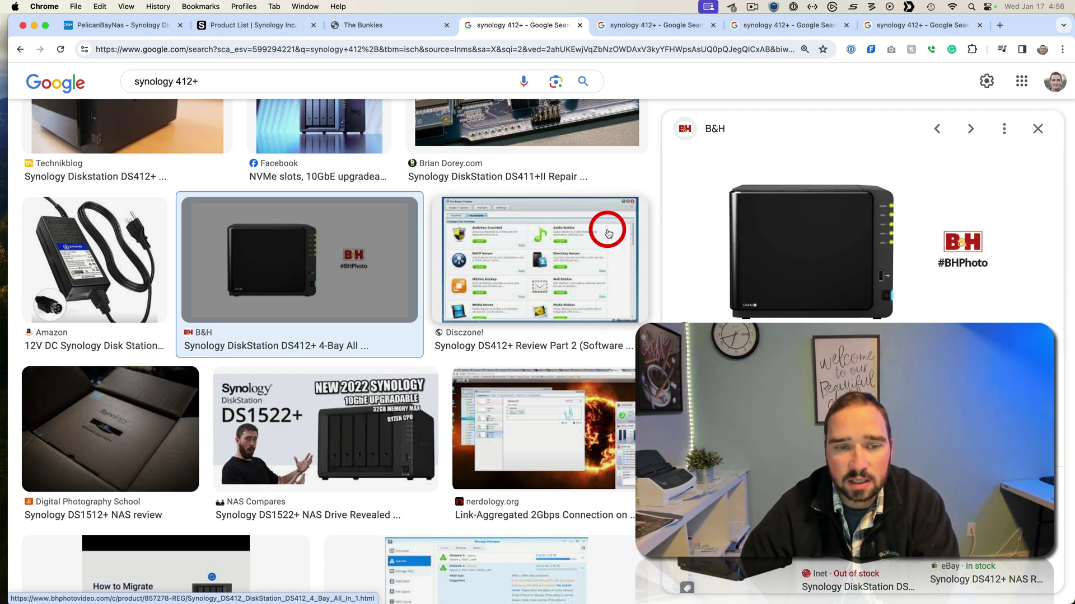
scroll(556, 244, "down", 2)
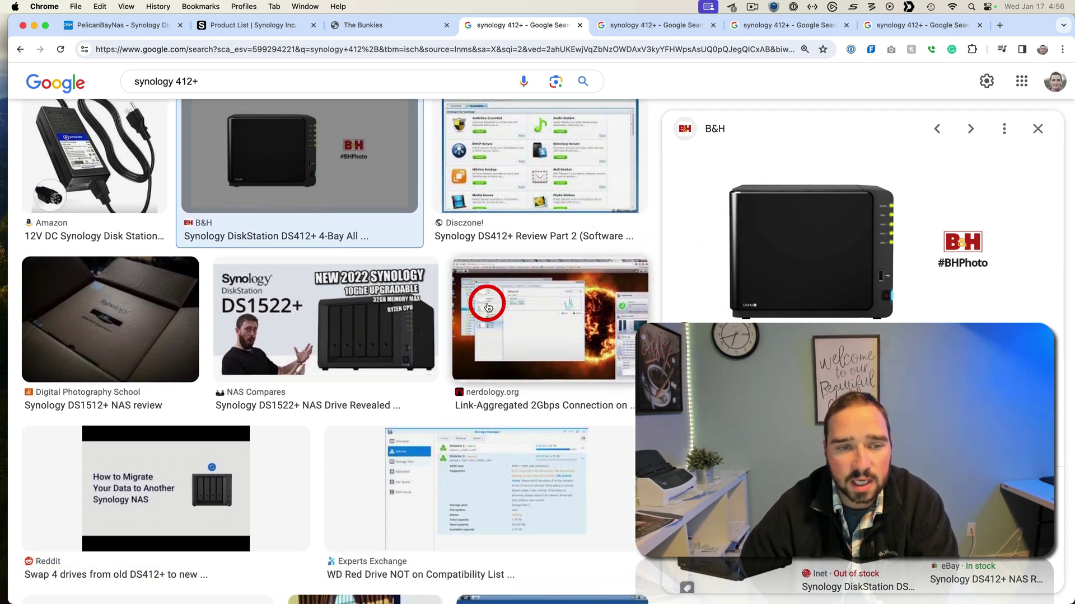
scroll(558, 307, "down", 8)
scroll(561, 311, "down", 3)
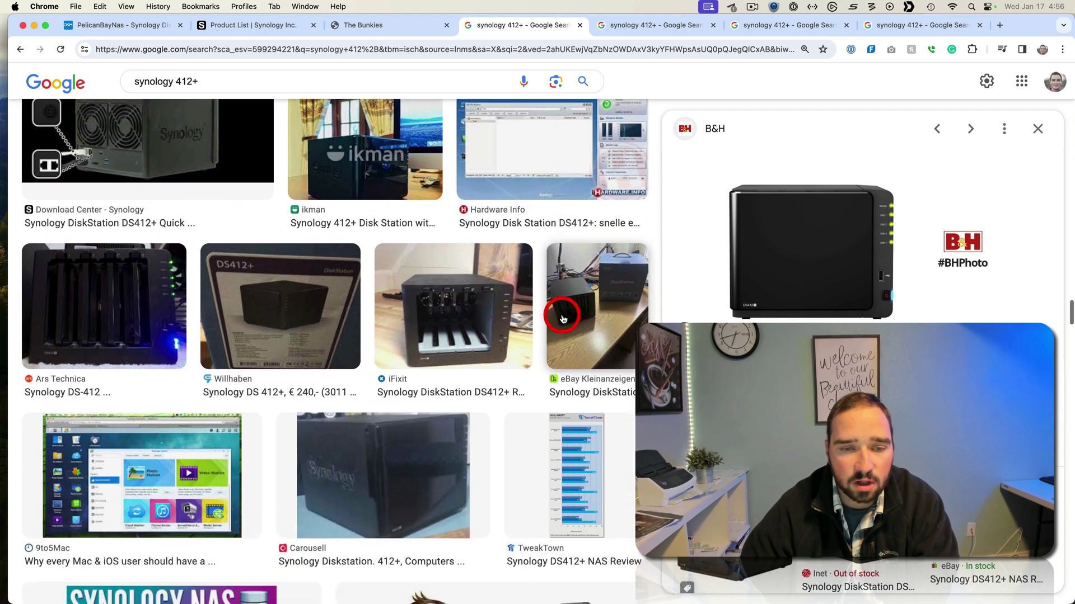
left_click(459, 241)
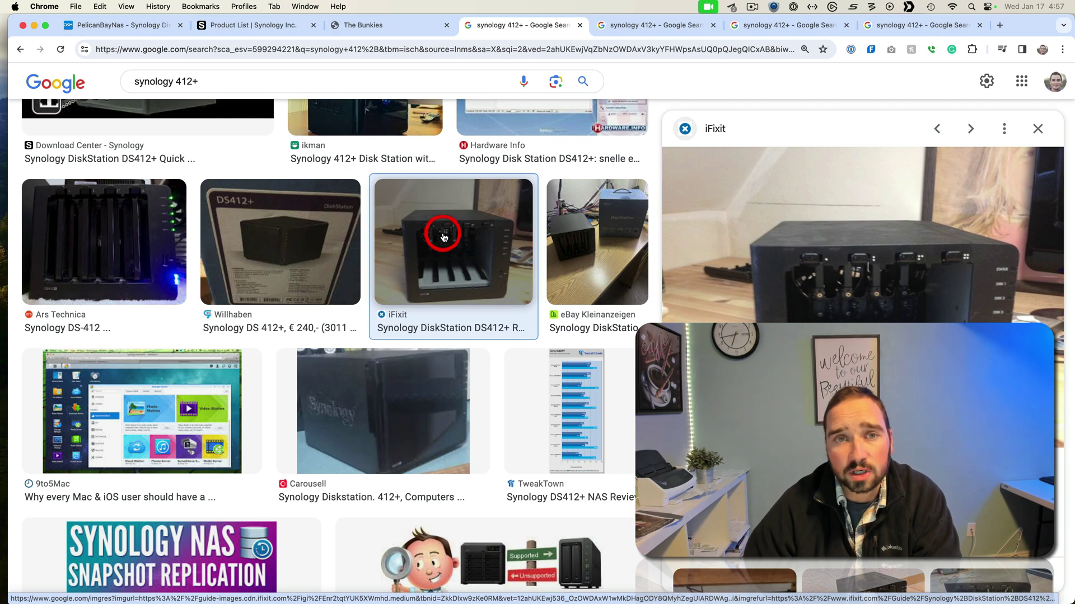
Step: Search Google for 'synology raid calculator' and open the RAID Calculator result from the web results
left_click(361, 80)
key("BackSpace")
key("BackSpace")
key("BackSpace")
key("BackSpace")
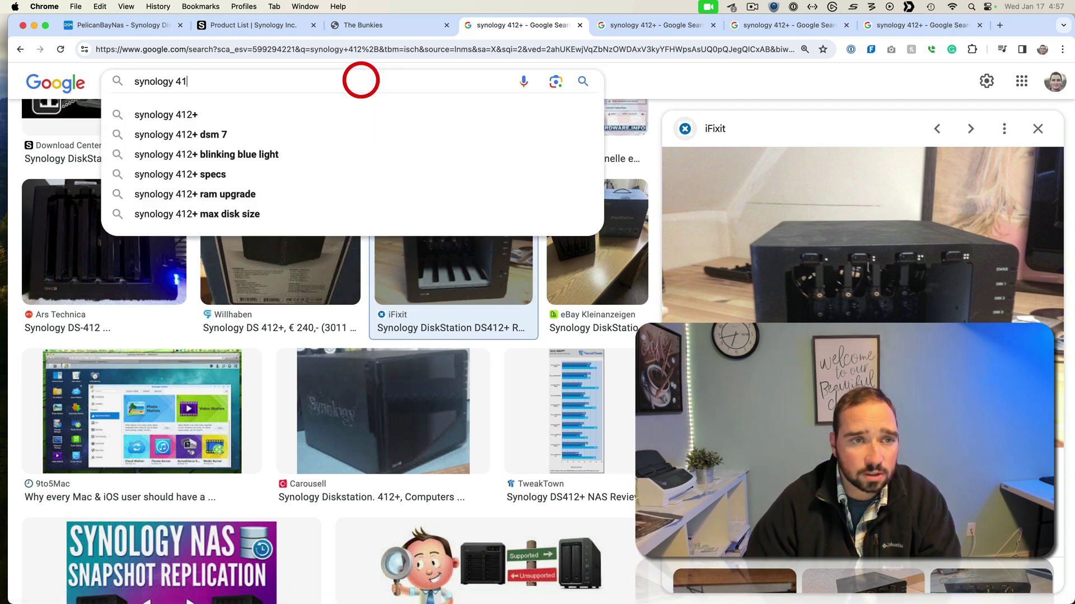
type("cal")
key("Down")
key("Down")
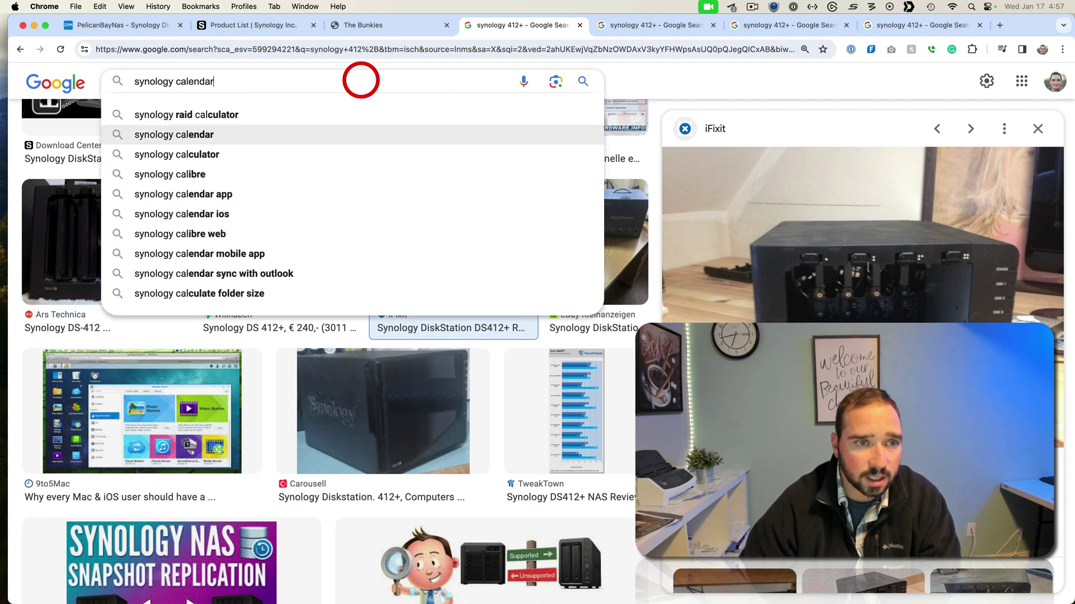
key("Up")
key("Return")
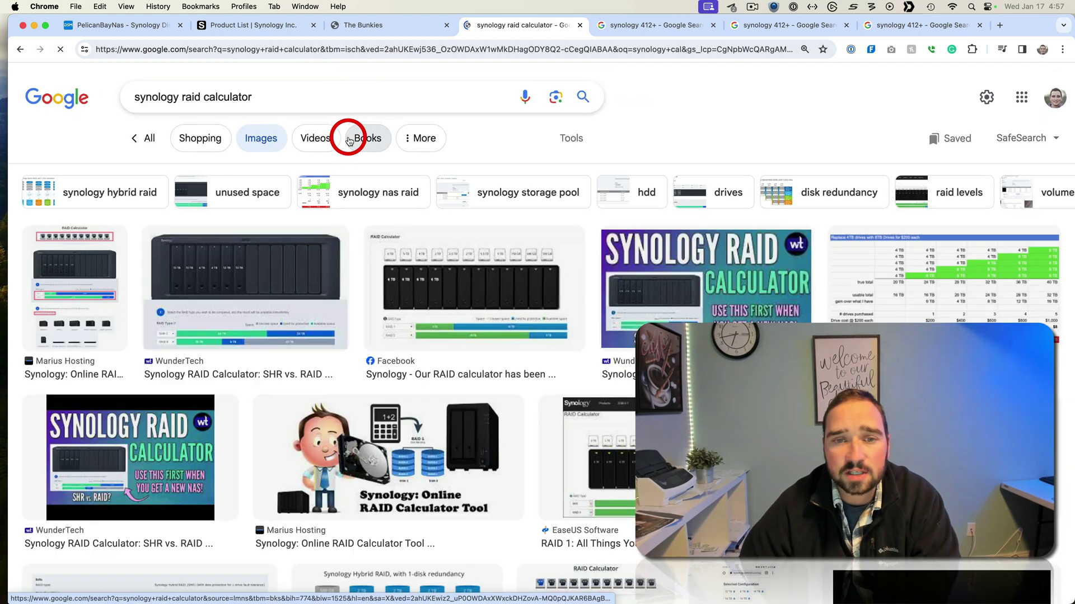
left_click(138, 139)
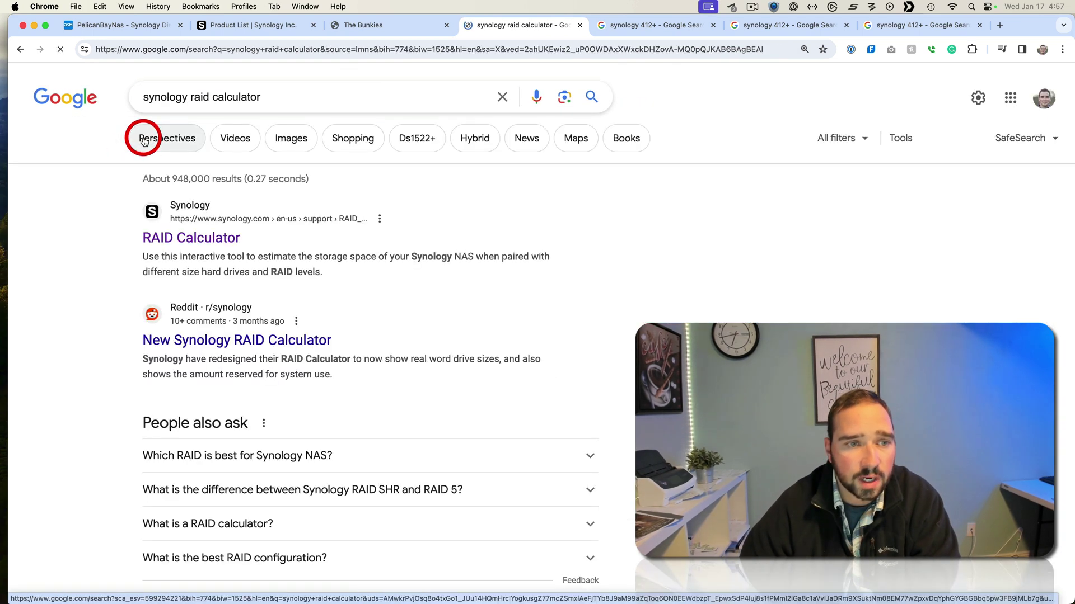
left_click(203, 233)
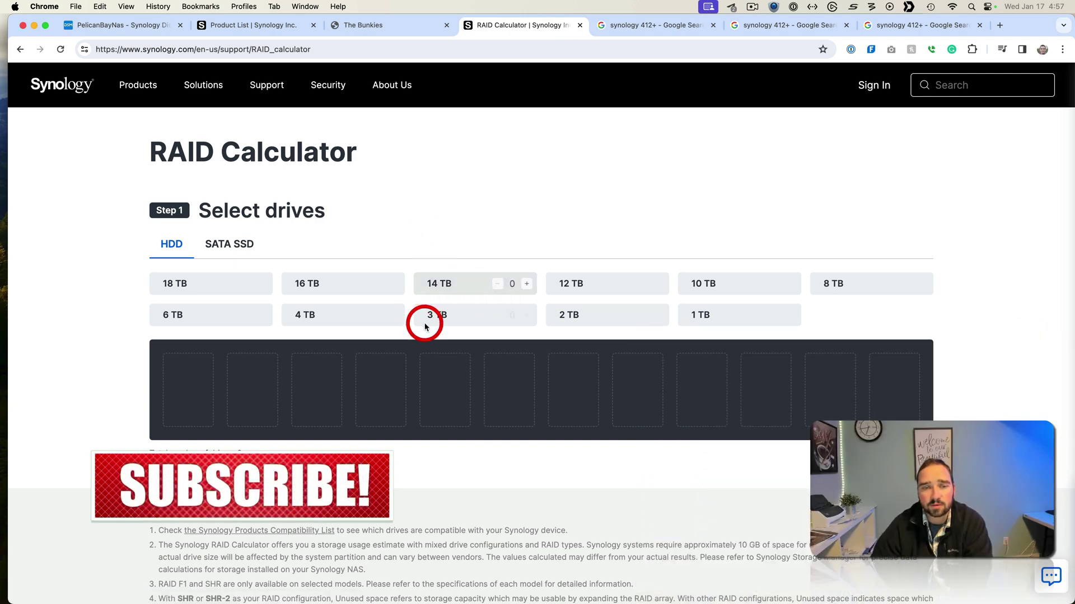
Step: Add two 8 TB and two 3 TB drives and view the 8.2 TB RAID 5 estimate
left_click(873, 286)
left_click(923, 284)
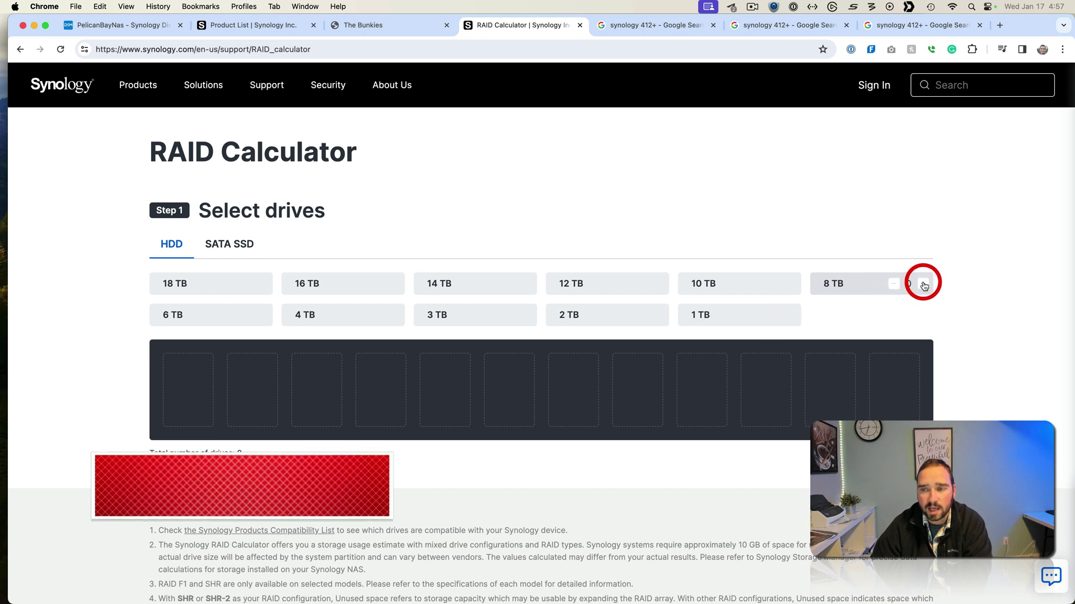
left_click(526, 317)
left_click(527, 317)
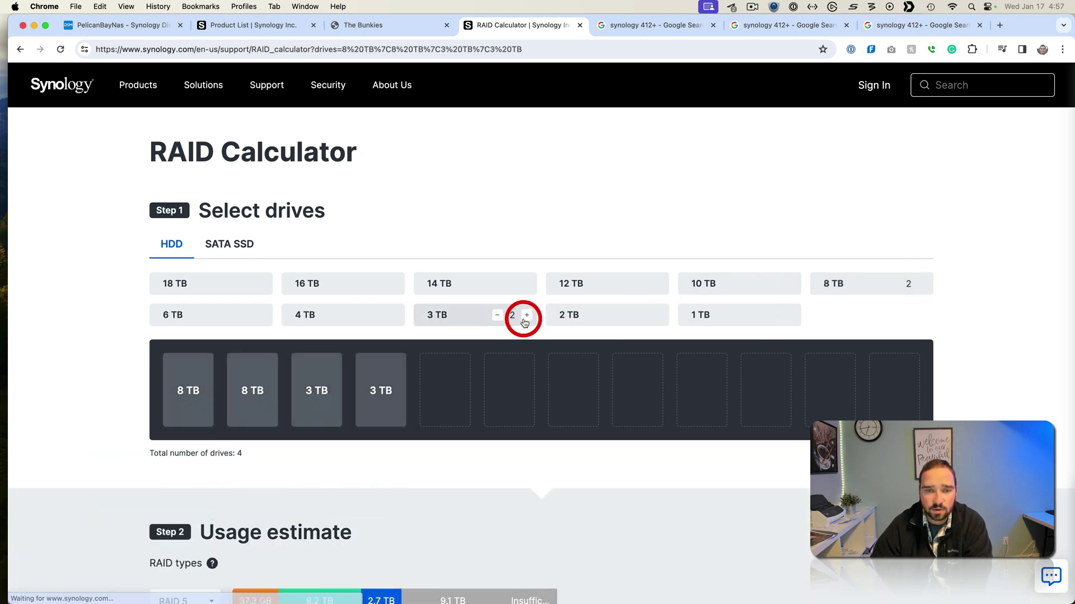
scroll(542, 410, "down", 2)
scroll(542, 411, "down", 2)
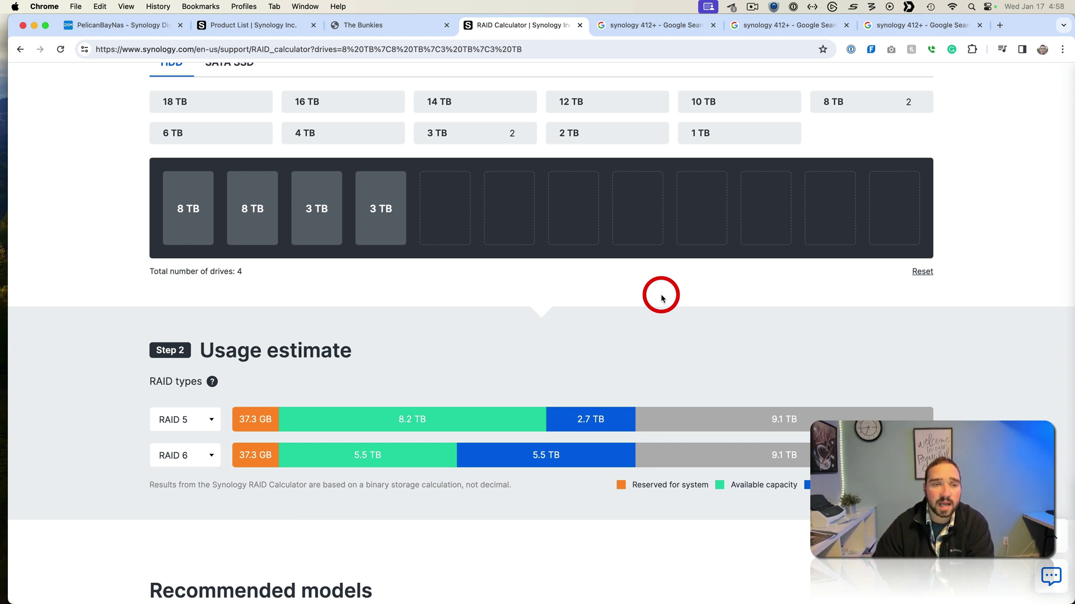
Step: Replace both 3 TB drives with 8 TB ones: 21.8 TB RAID 5, 14.5 TB RAID 6
scroll(328, 201, "up", 2)
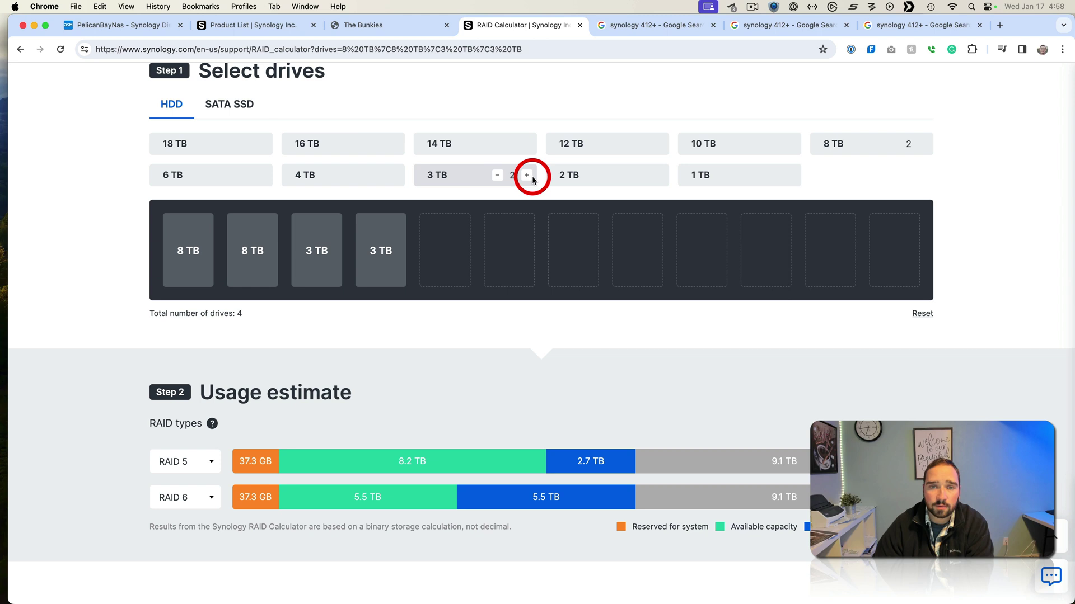
left_click(499, 177)
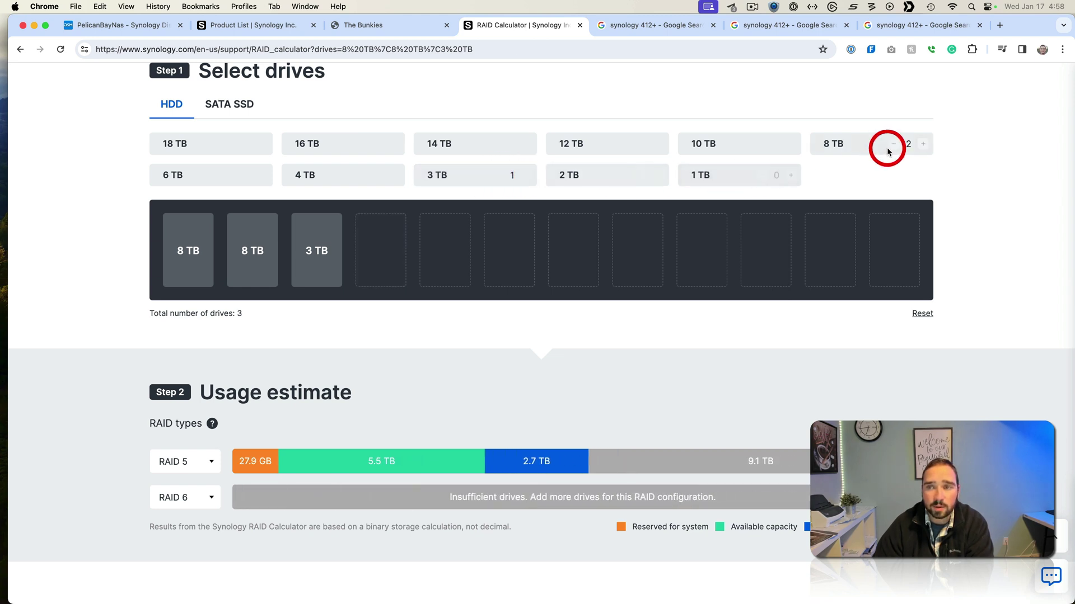
left_click(924, 145)
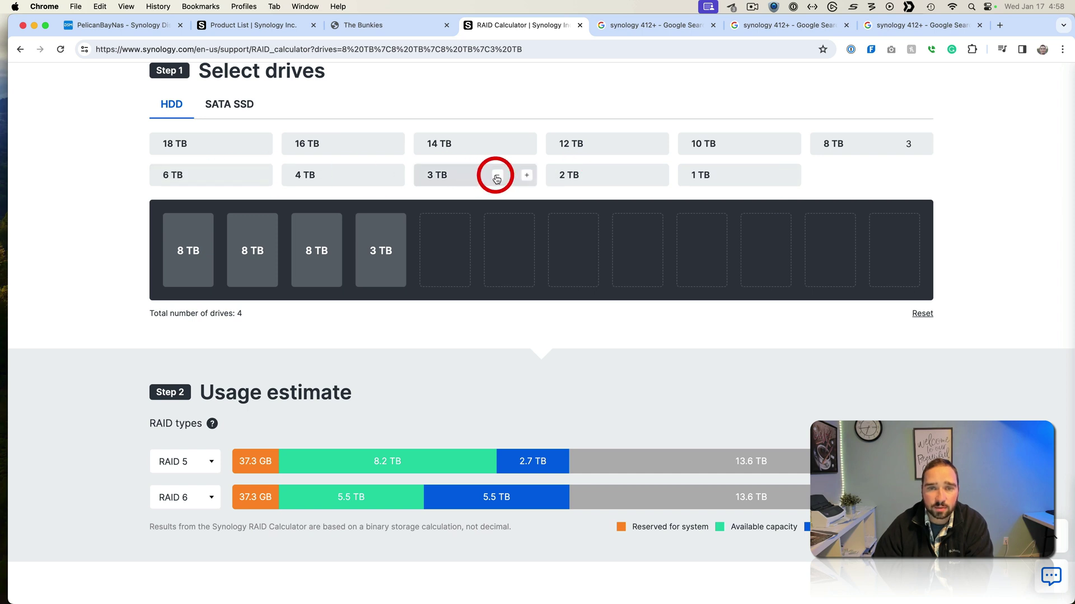
left_click(497, 177)
left_click(922, 144)
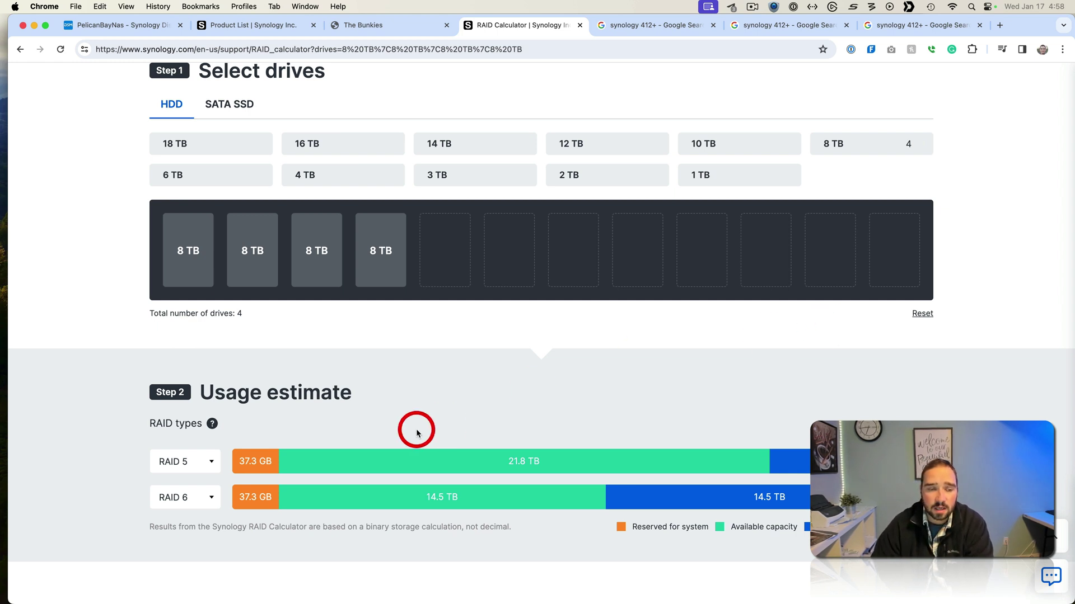
Step: Change the second estimate from RAID 6 to SHR, also showing 21.8 TB
left_click(208, 495)
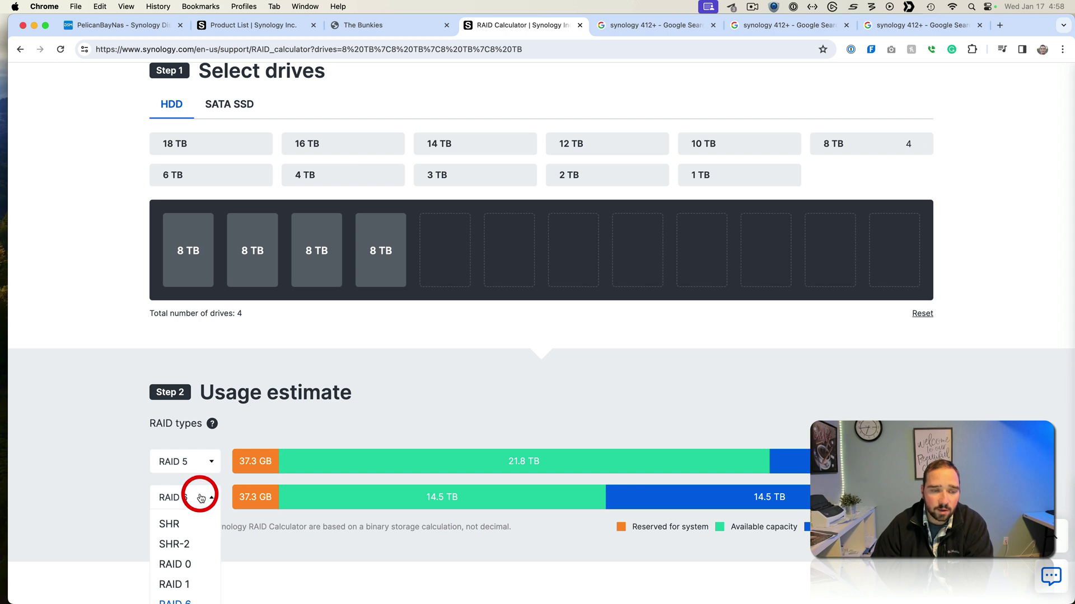
left_click(205, 530)
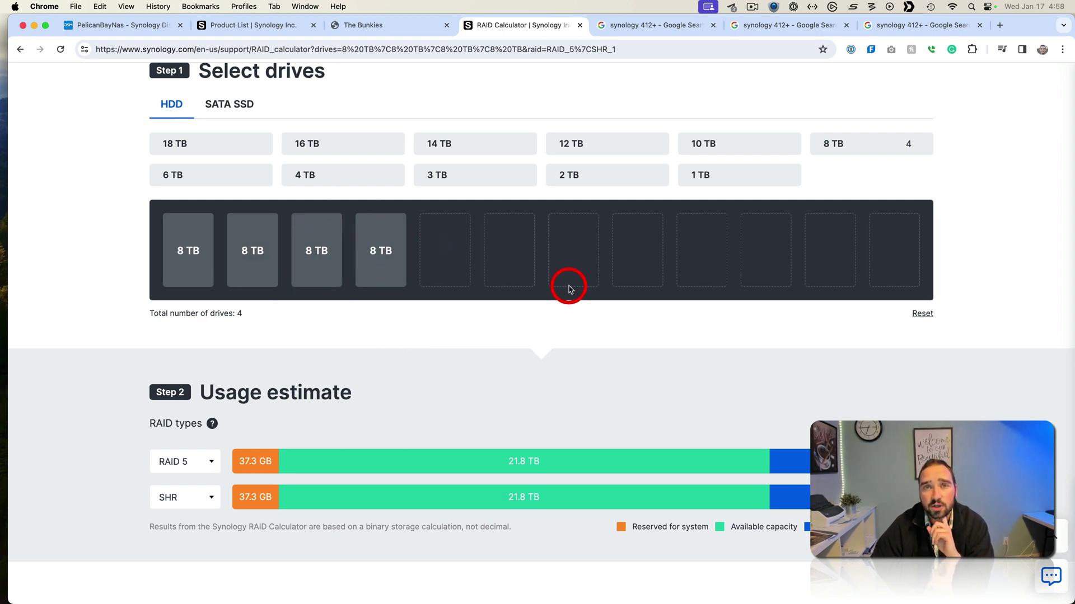
Step: Leave the calculator and return to the 'synology 412+' tab
left_click(659, 28)
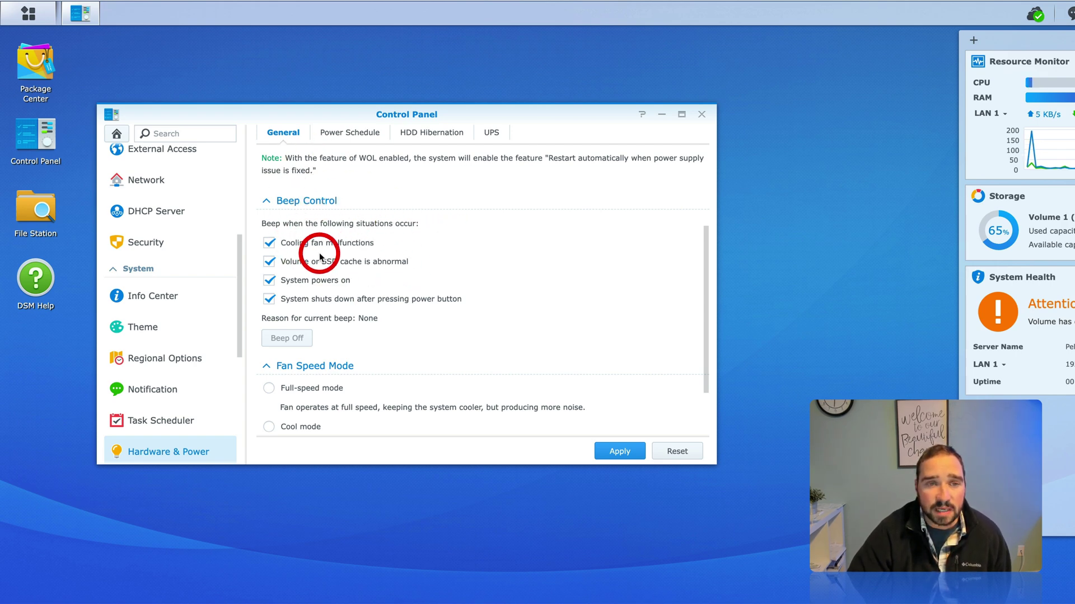
Step: Reopen Control Panel and search 'beep' to reach Hardware & Power general settings
left_click_drag(298, 112, 324, 99)
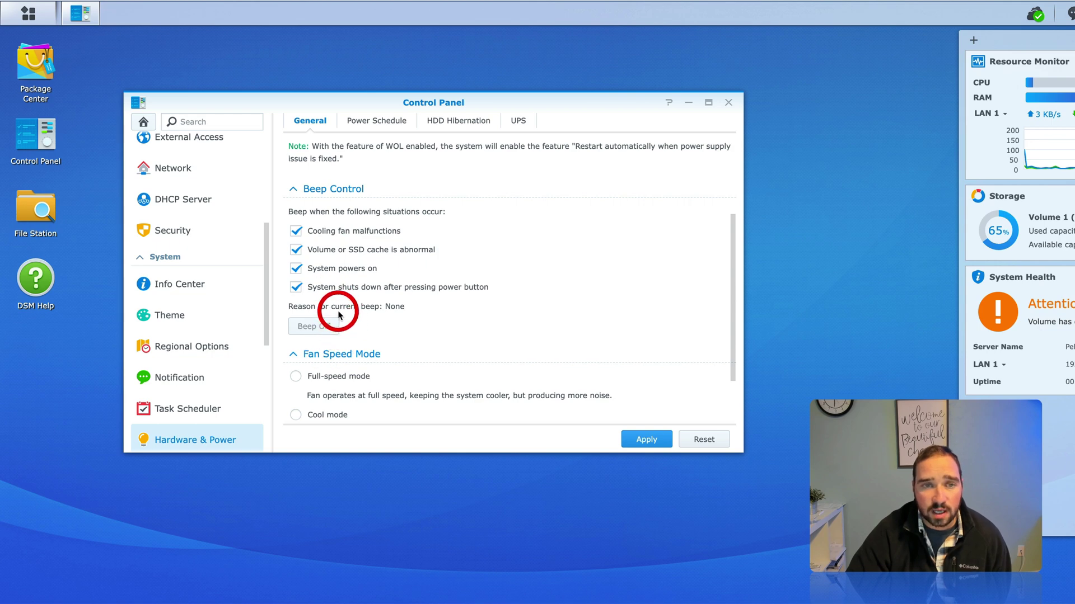
left_click(729, 103)
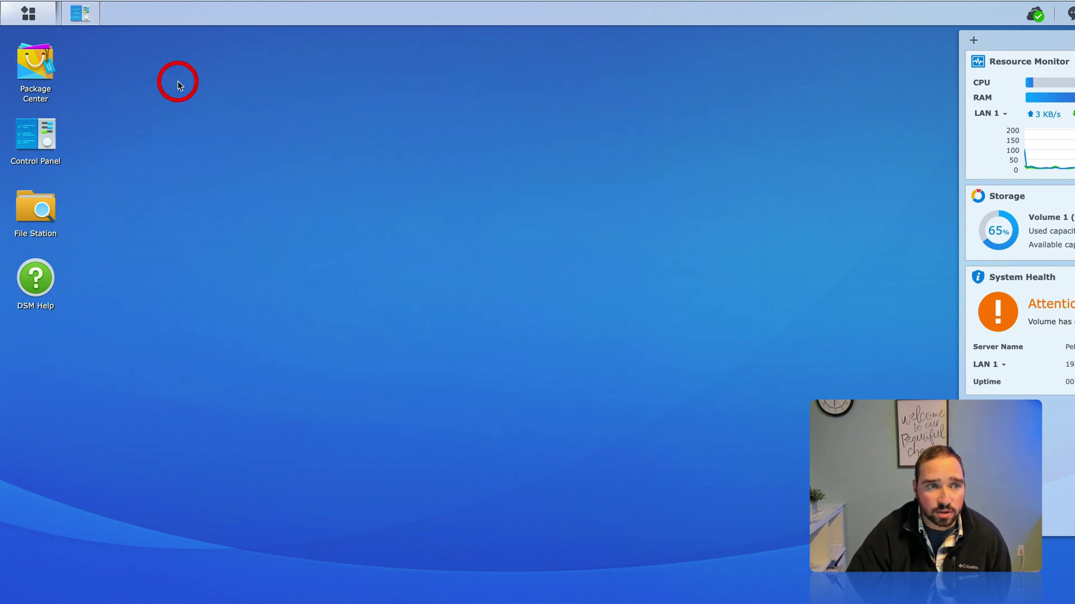
left_click(46, 126)
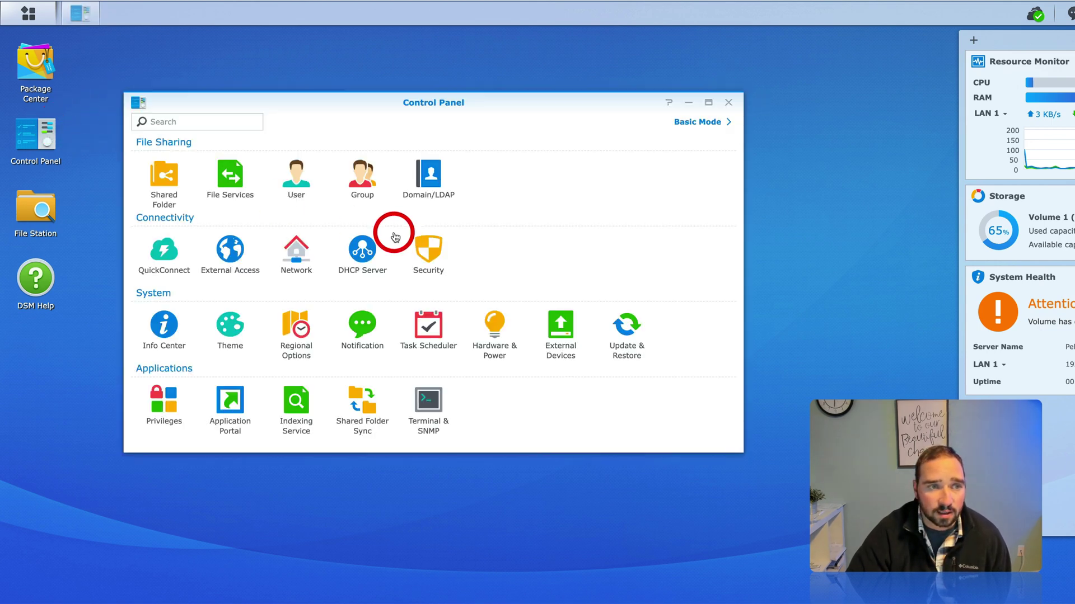
left_click(226, 121)
type("beep")
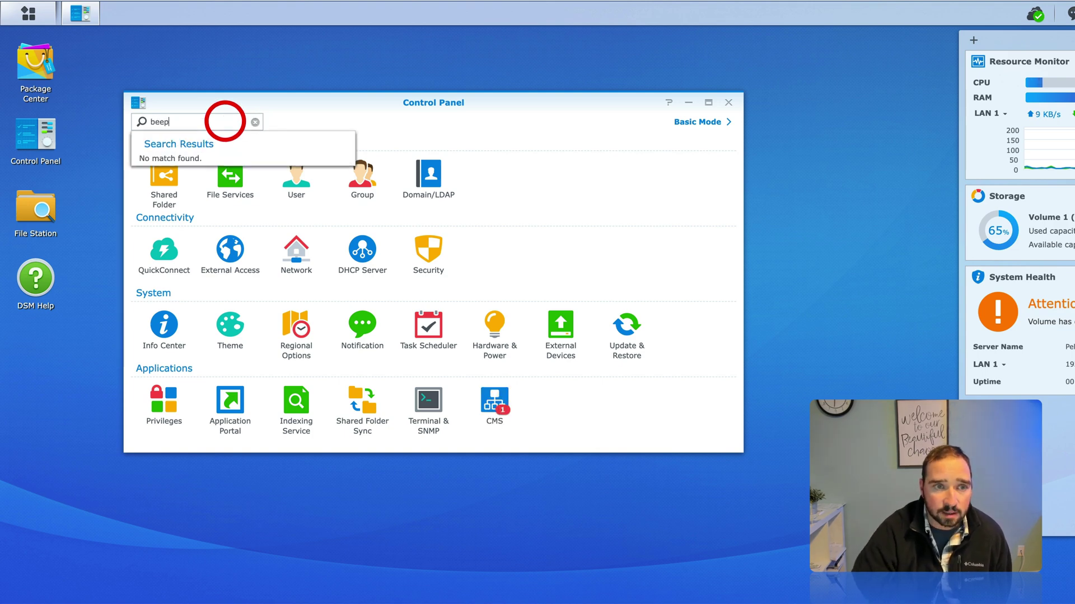
left_click(200, 169)
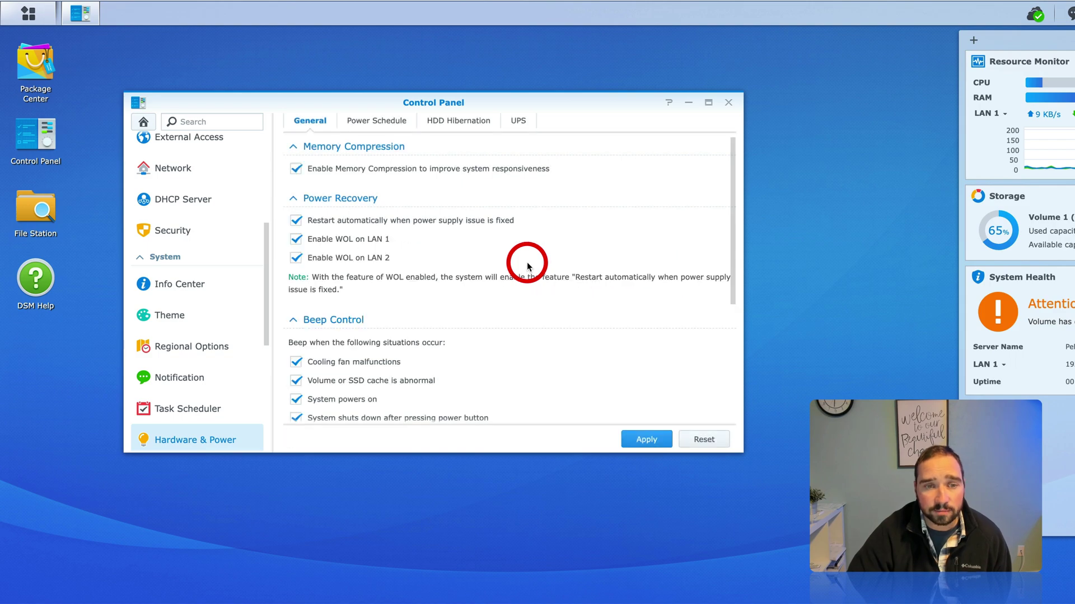
Step: Review the Beep Control options, then close Control Panel
scroll(495, 277, "down", 3)
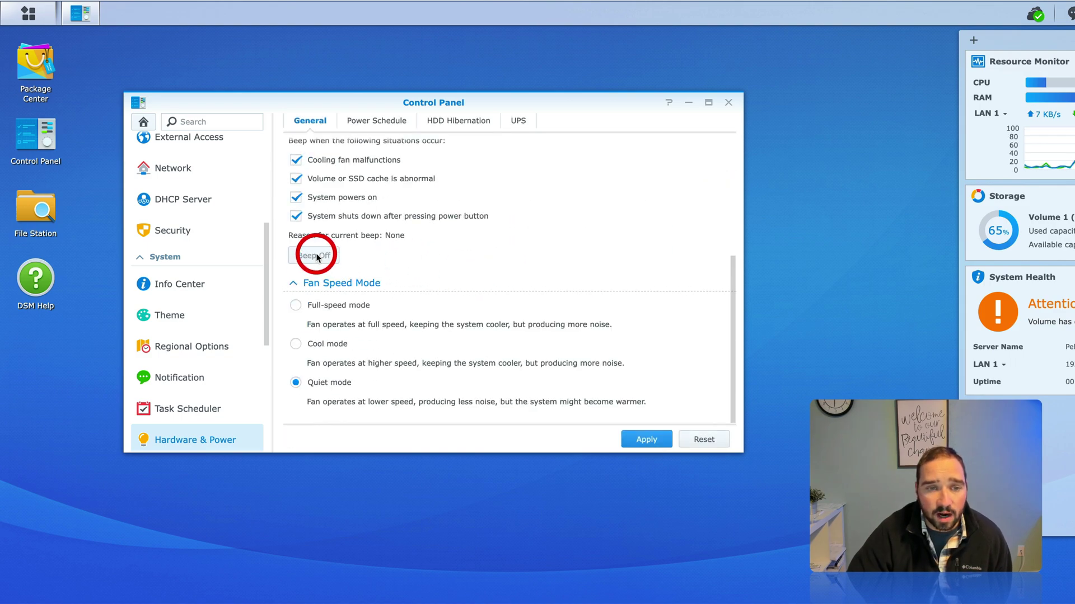
scroll(401, 227, "up", 3)
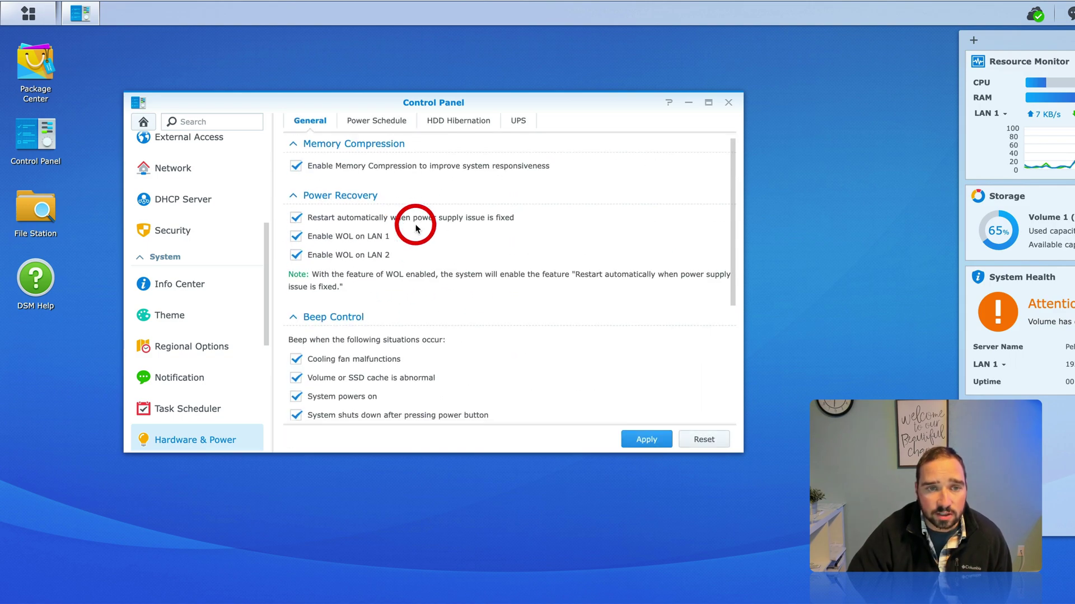
left_click(728, 103)
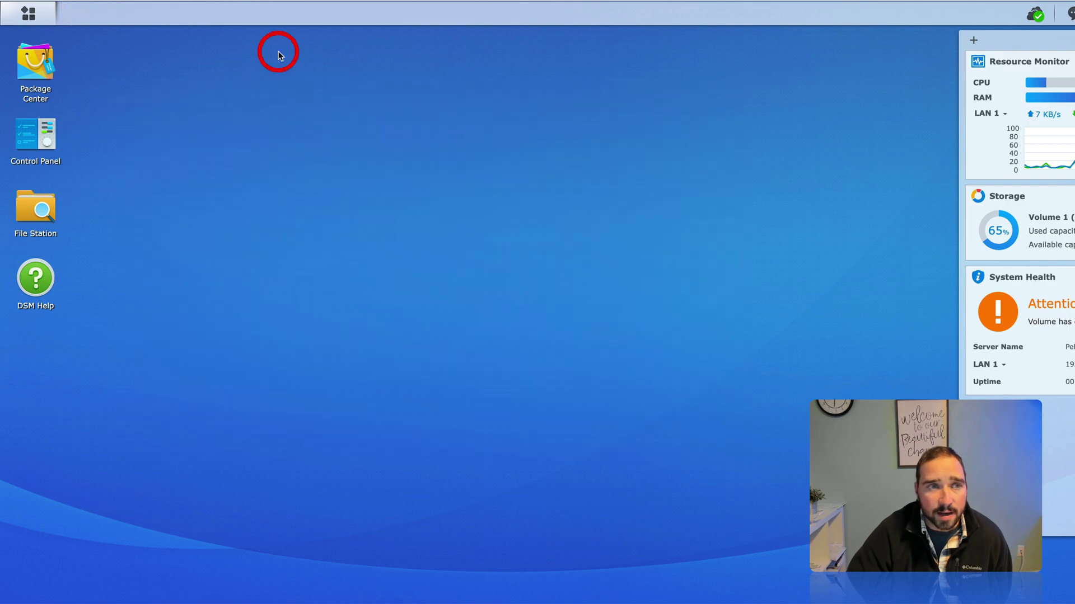
Step: Launch Storage Manager from the Main Menu and shift its window slightly right
left_click(29, 16)
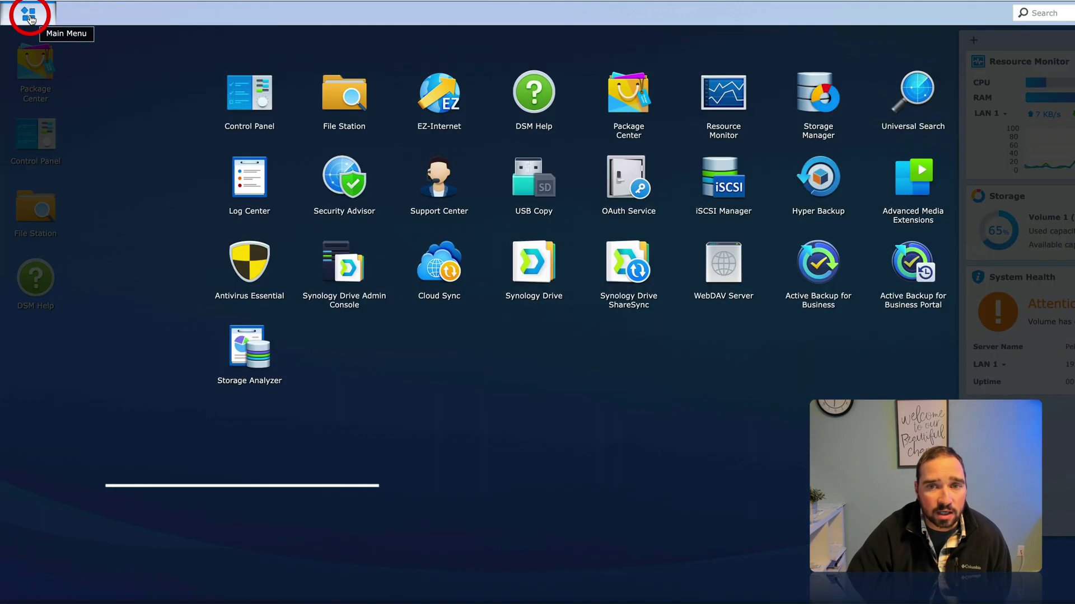
left_click(821, 82)
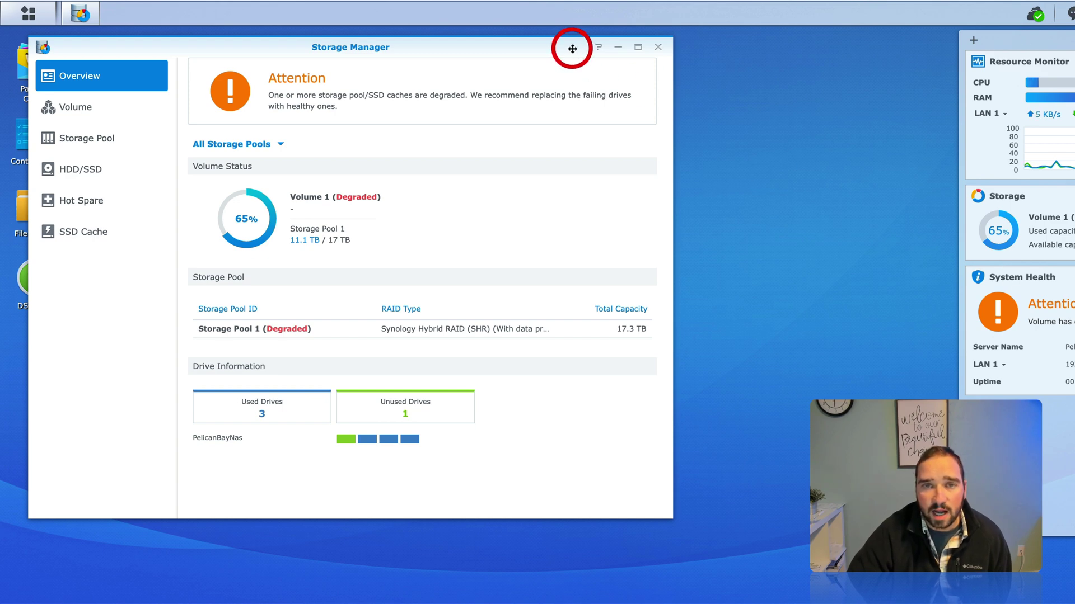
left_click_drag(571, 48, 635, 50)
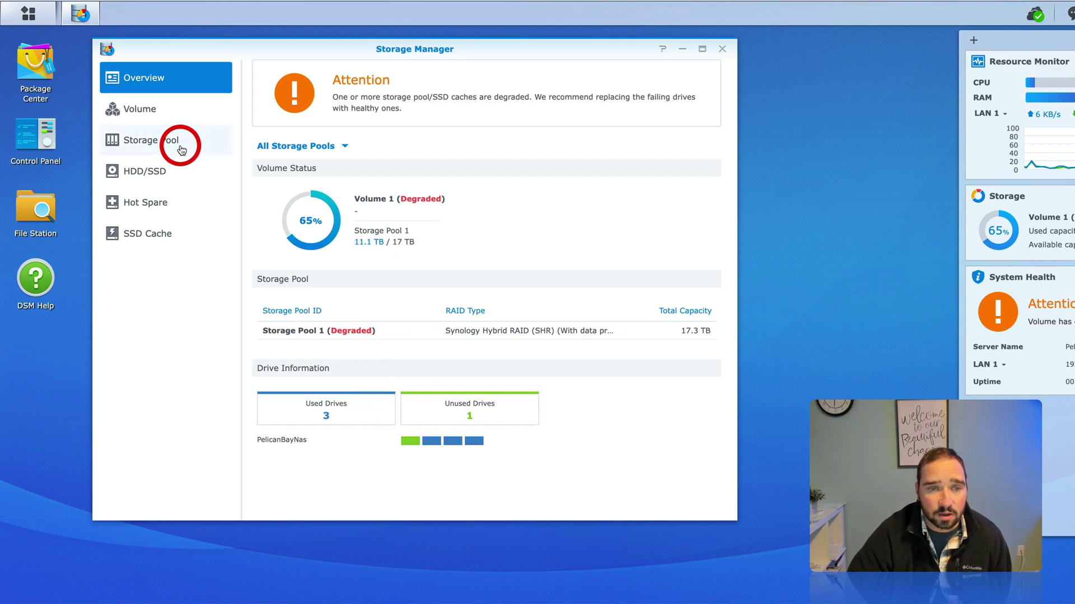
Step: Check Storage Pool 1 details: SHR, degraded, with only Drives 2, 3 and 4 listed
left_click(168, 110)
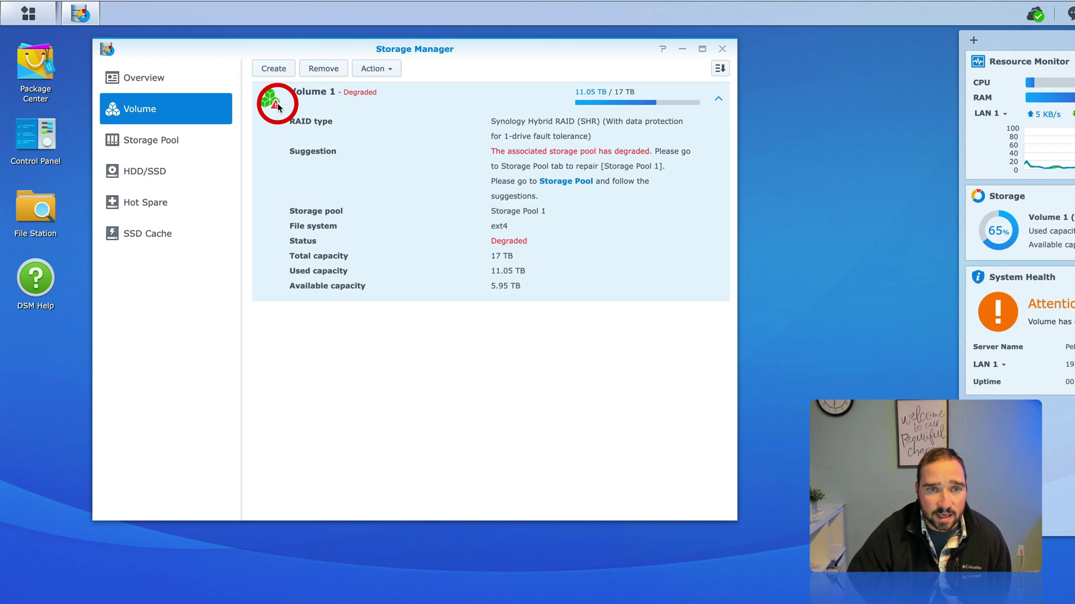
left_click(192, 139)
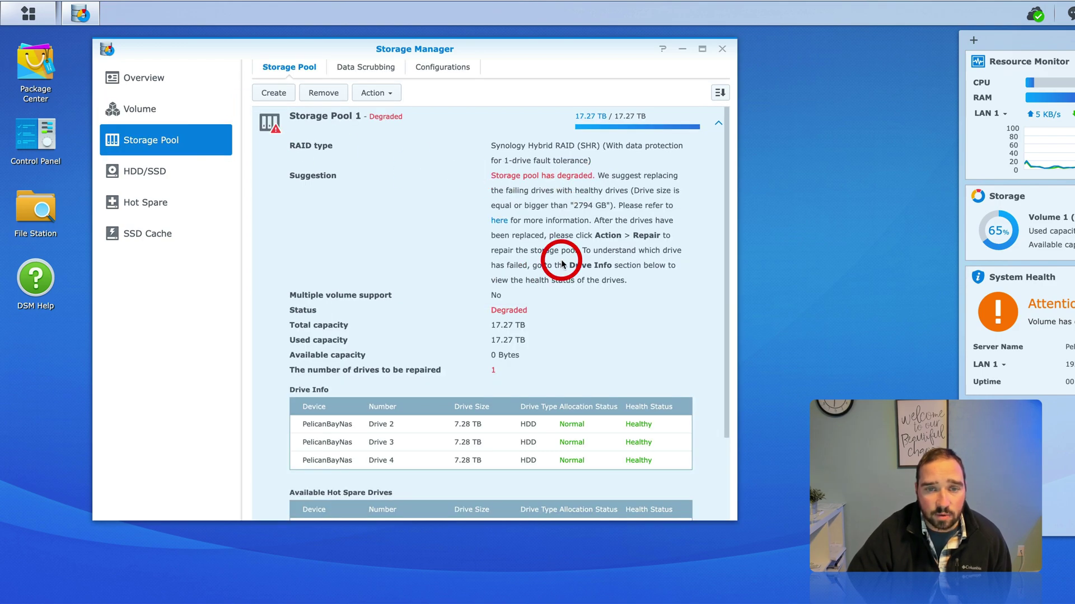
scroll(562, 263, "down", 2)
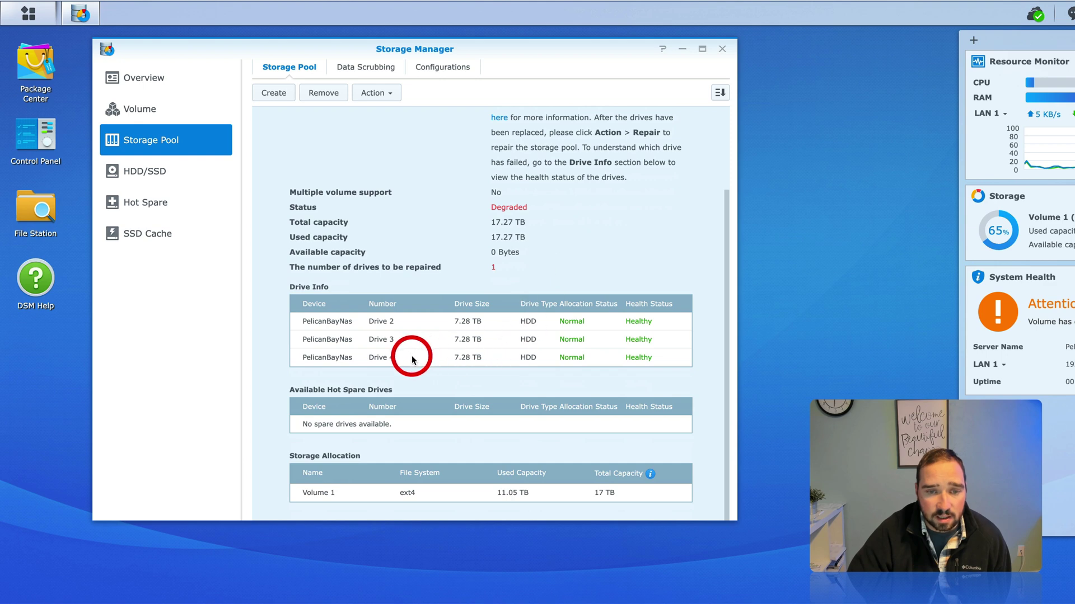
scroll(485, 360, "up", 1)
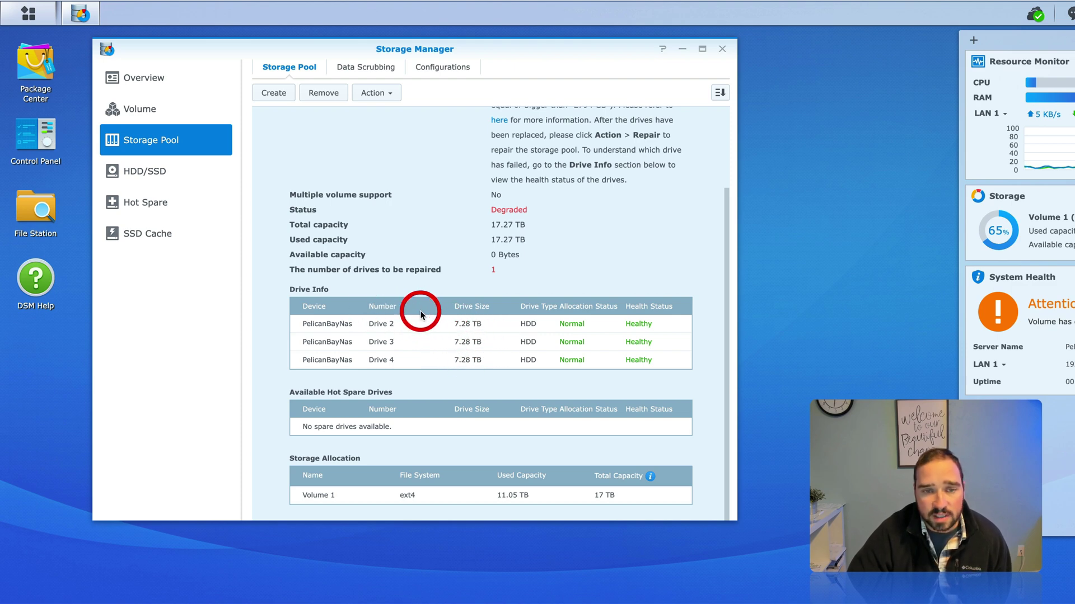
scroll(421, 312, "up", 3)
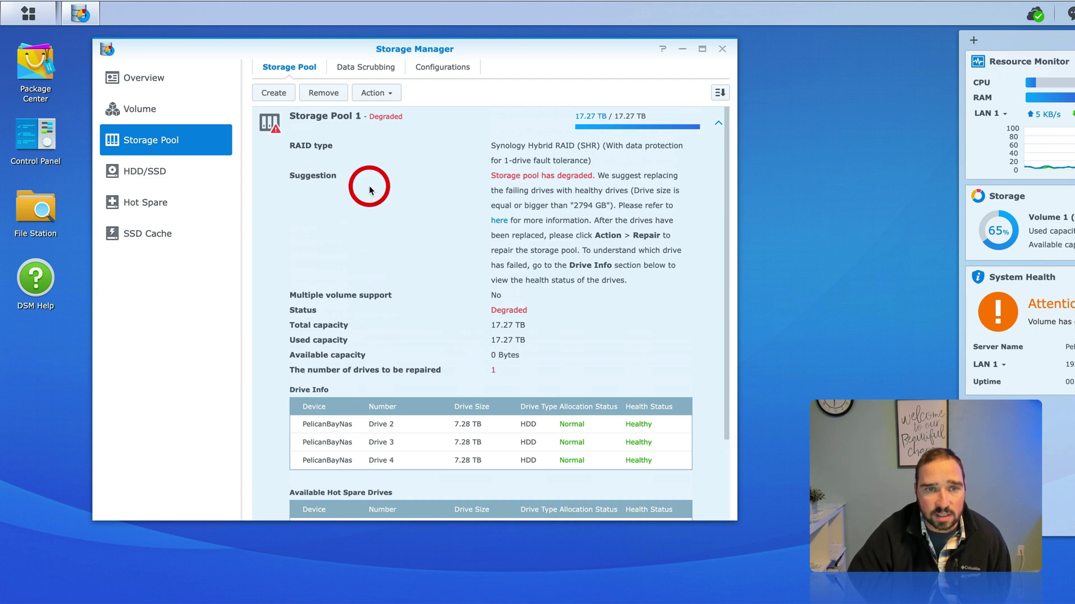
Step: Start the Repair action on Storage Pool 1 with Drive 1 selected as the replacement drive
left_click(376, 93)
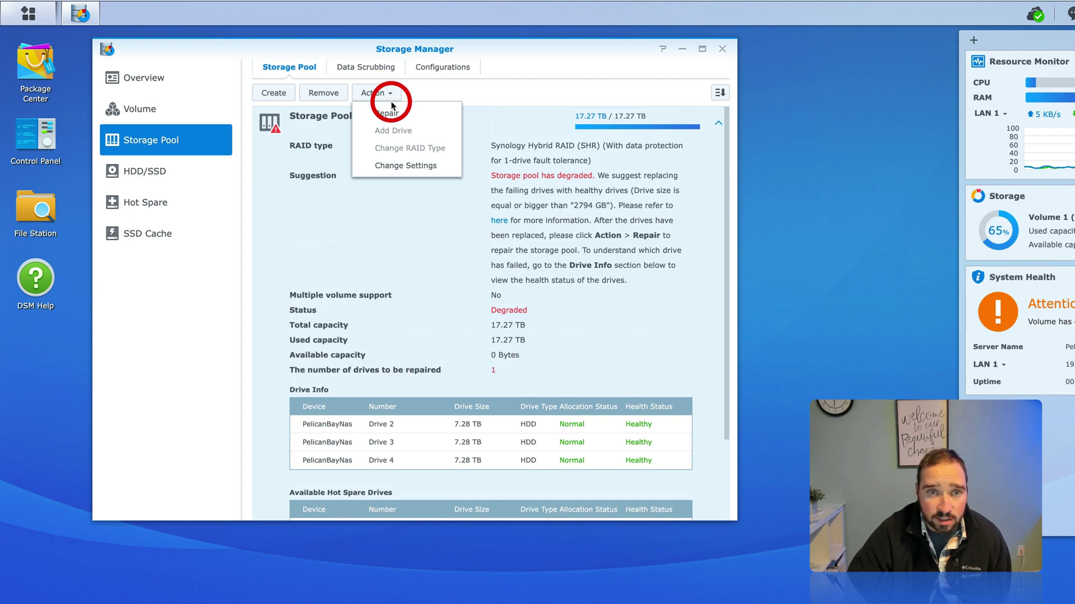
left_click(416, 116)
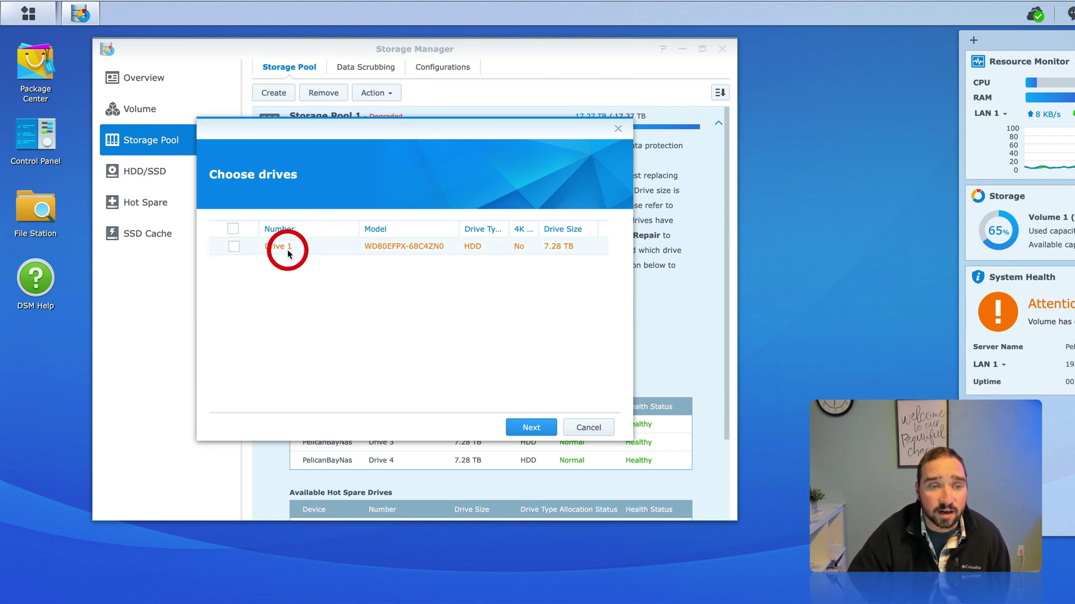
left_click(234, 247)
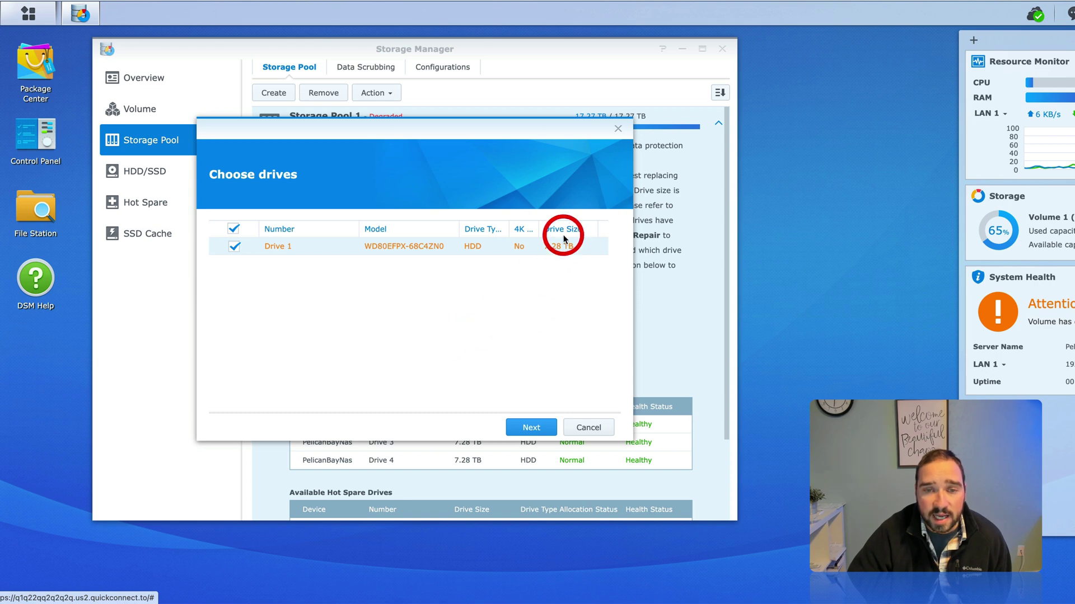
left_click(536, 427)
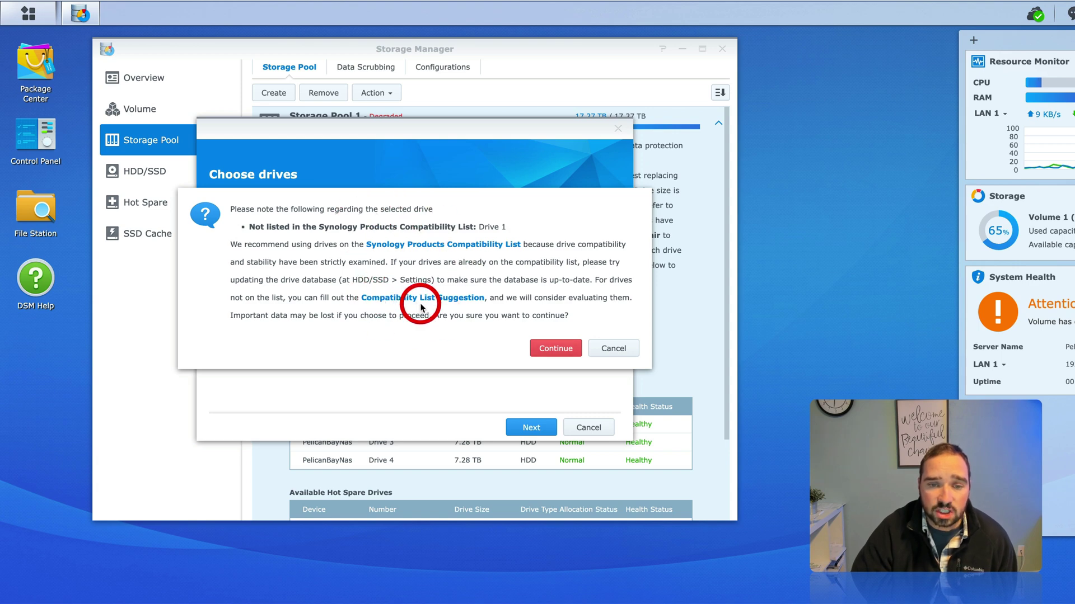
Step: Accept the compatibility notice and the erase warning for Drive 1 to reach the 21.82 TB summary
left_click(562, 350)
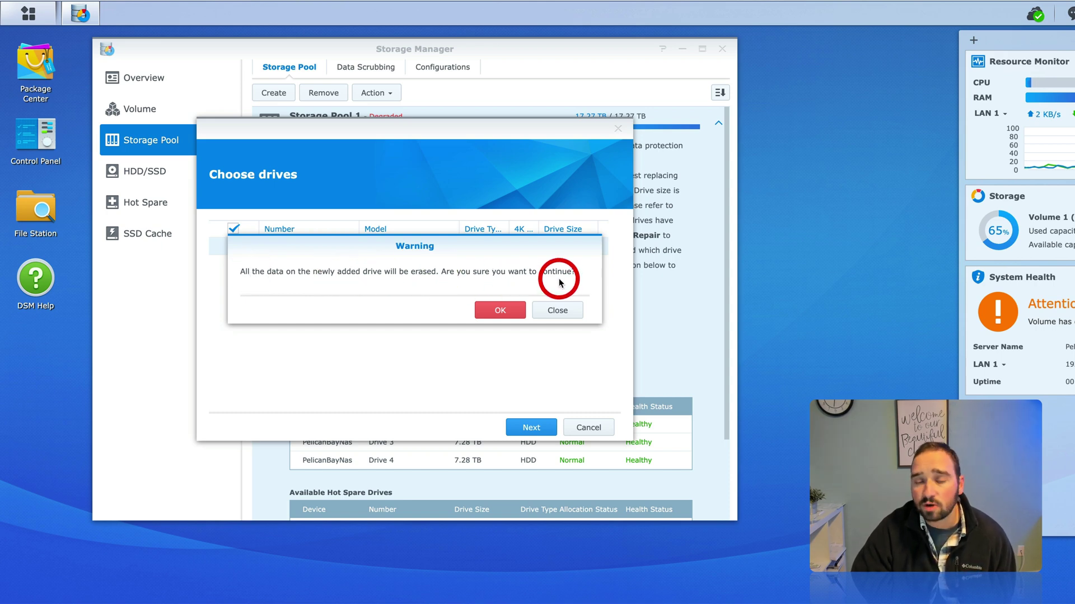
left_click(509, 311)
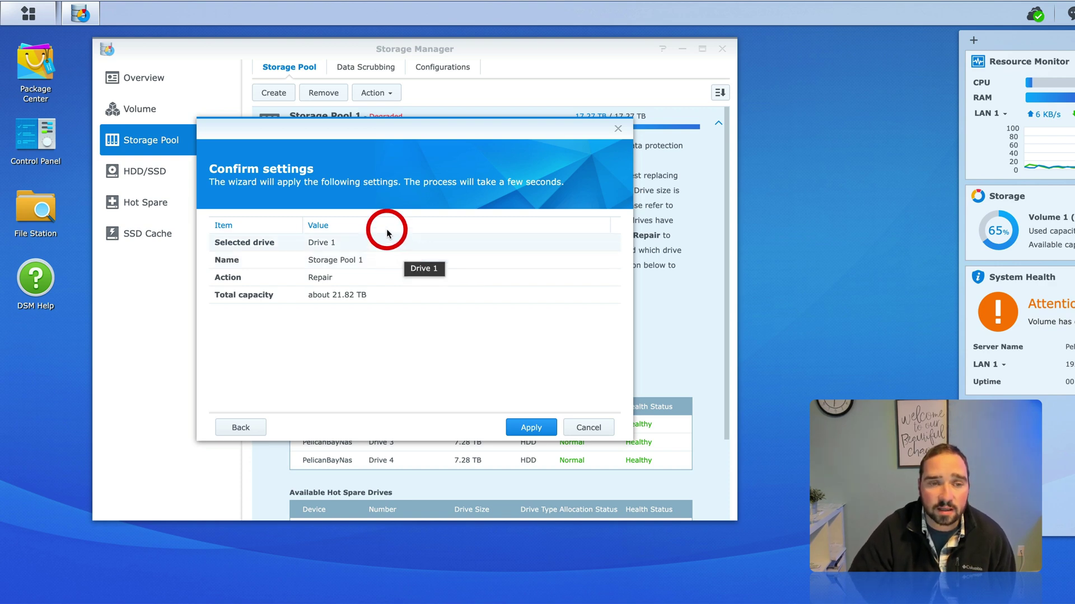
Step: Apply the Storage Pool 1 repair using Drive 1
left_click(532, 429)
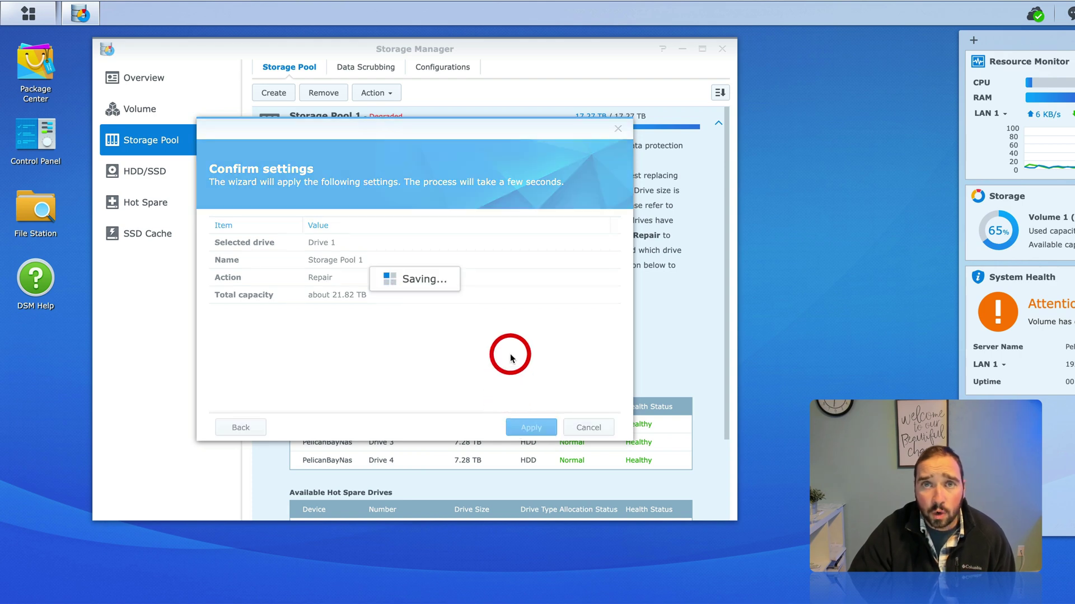